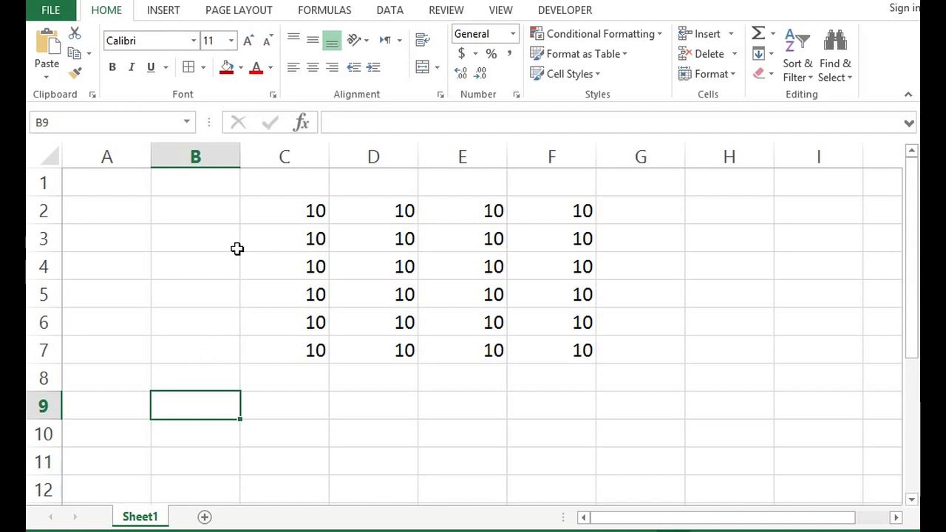
# - Apply All Borders to the block of numbers in C2:F7
pyautogui.moveTo(313, 217); pyautogui.dragTo(542, 342)
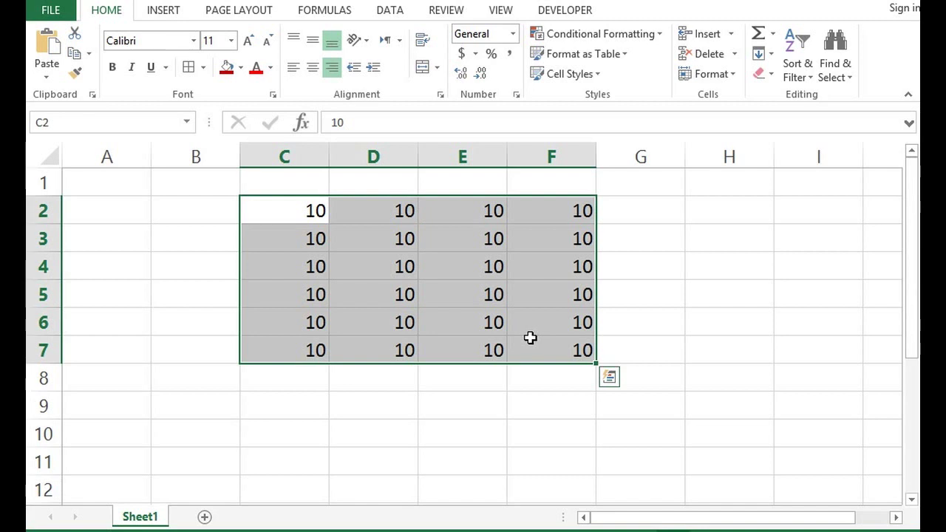
pyautogui.click(204, 69)
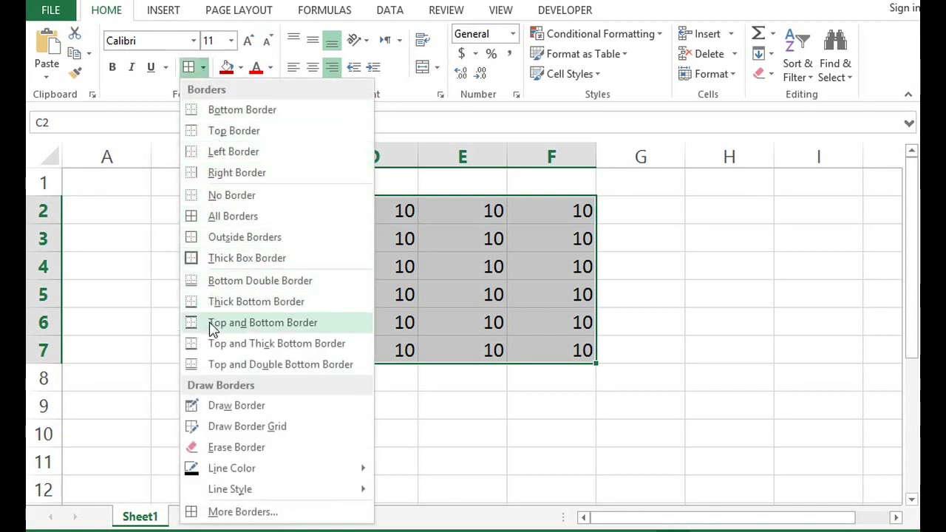
pyautogui.click(219, 220)
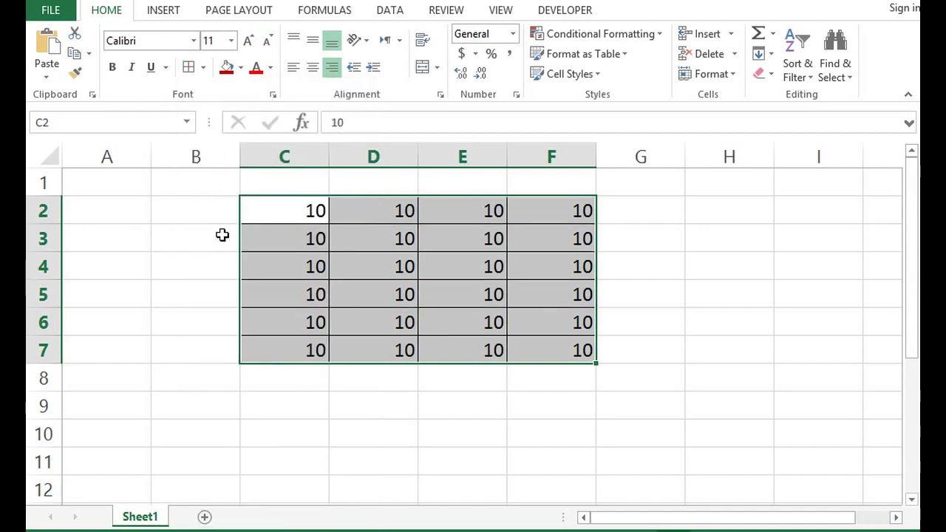
pyautogui.click(287, 208)
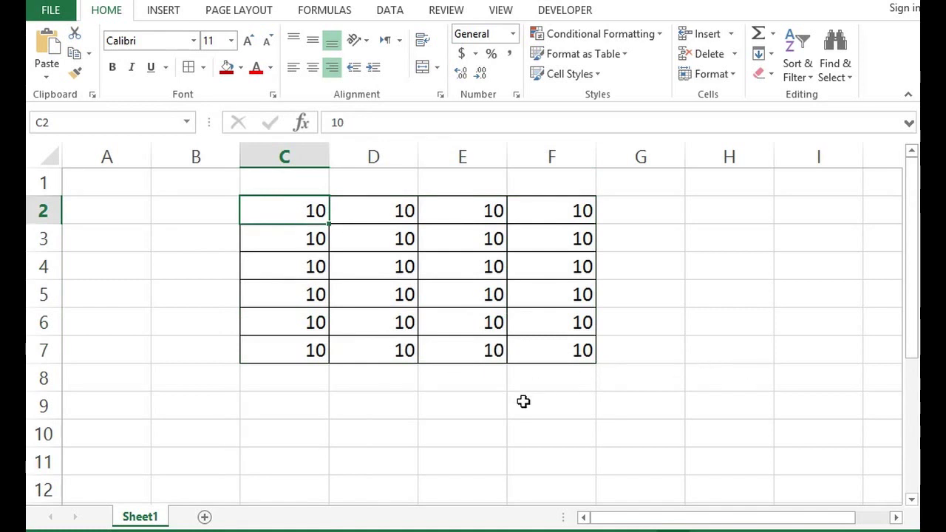
# - Remove all borders from the number table in C2:F7
pyautogui.hotkey('ctrl', 'a')
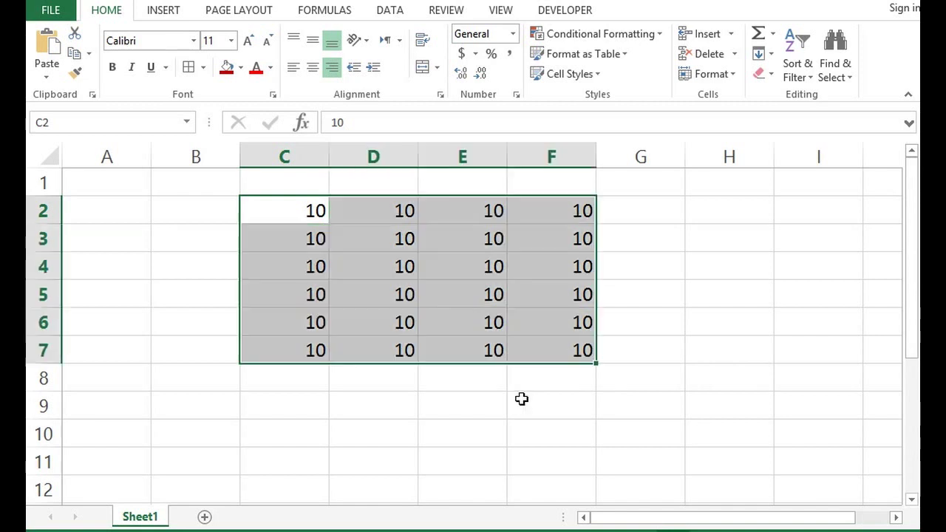
pyautogui.hotkey('ctrl', 'shift', '-')
pyautogui.click(296, 209)
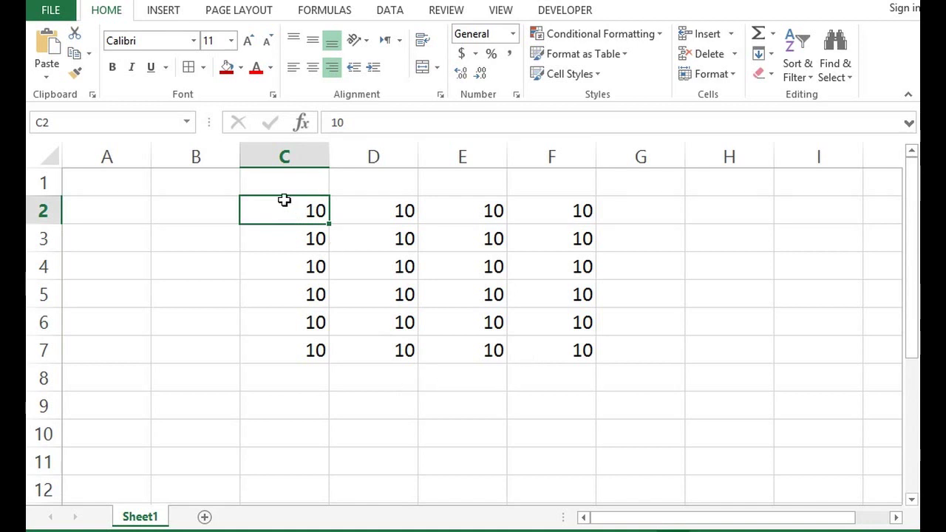
# - Add borders around every cell in the range C2:F7 using the All Borders option
pyautogui.moveTo(283, 198); pyautogui.dragTo(563, 339)
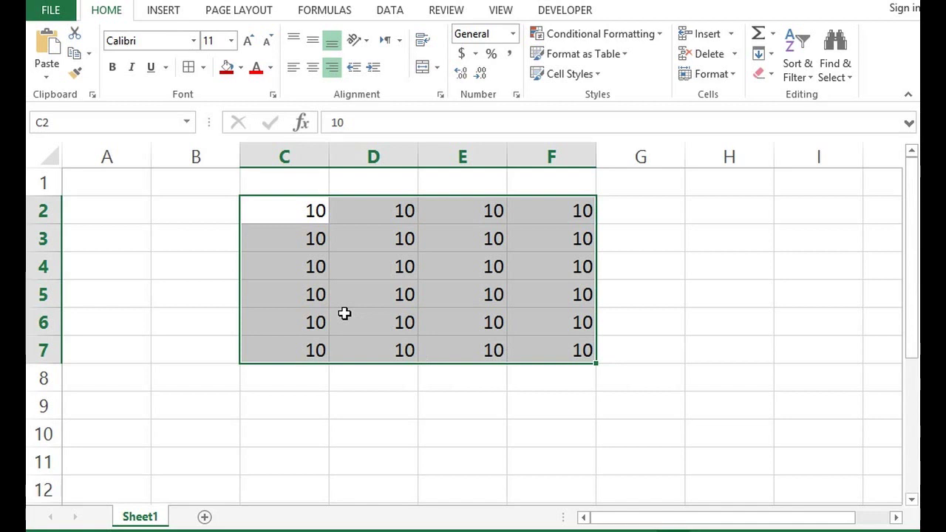
pyautogui.press('alt')
pyautogui.press('h')
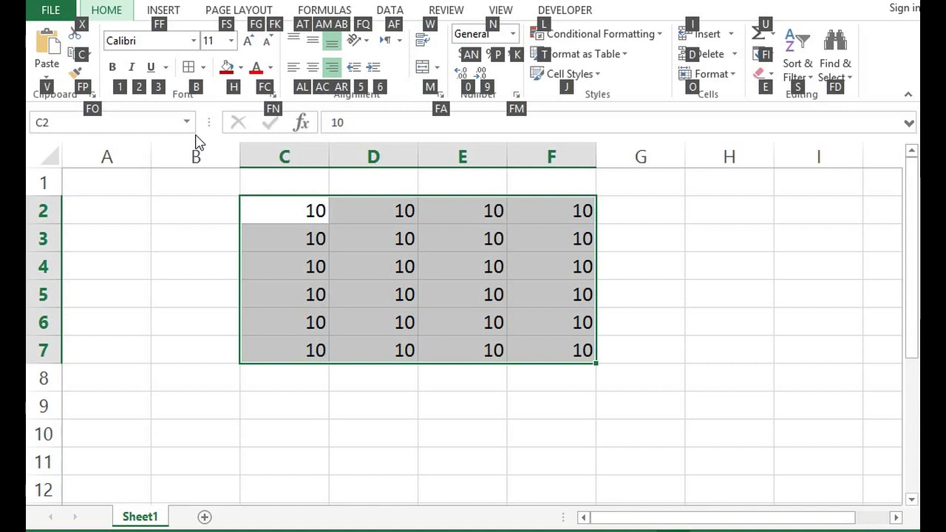
pyautogui.press('b')
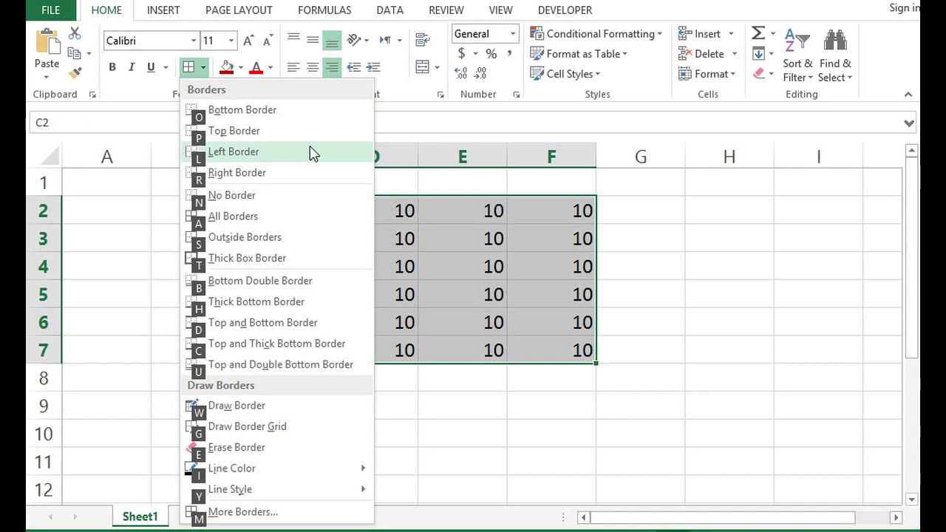
pyautogui.click(309, 150)
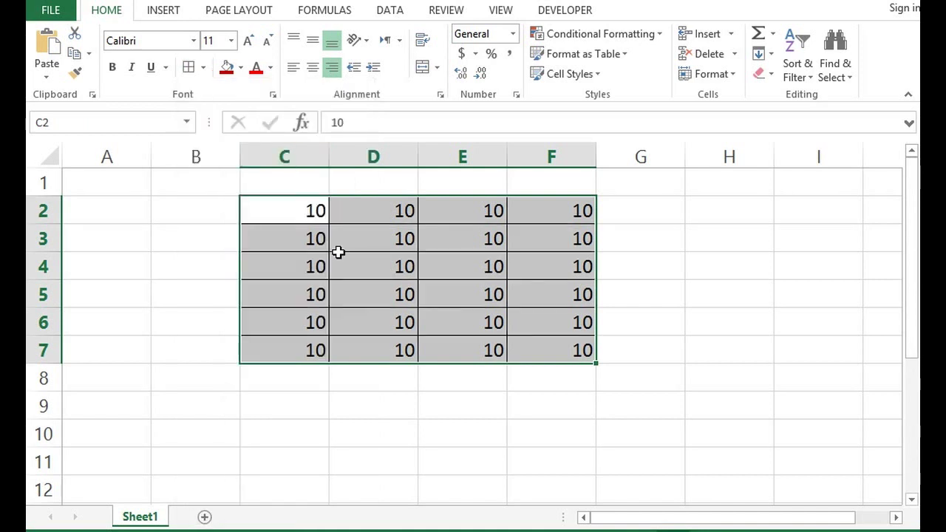
pyautogui.click(281, 211)
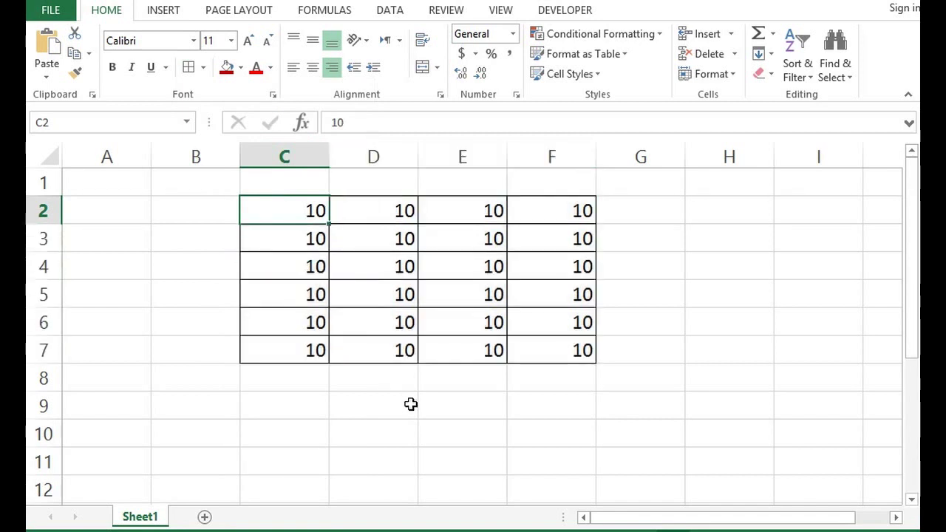
# - Enter the note "ALT H B A" in cell C9 below the table
pyautogui.click(291, 406)
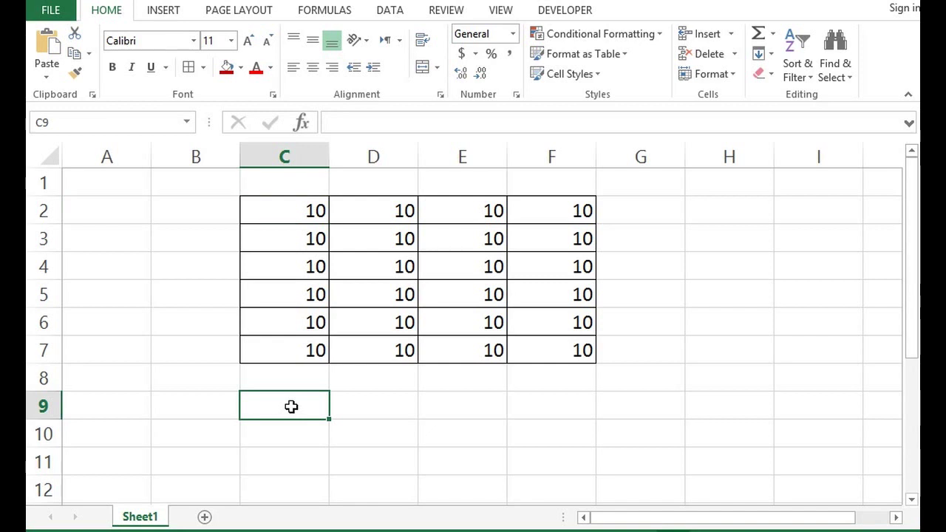
pyautogui.doubleClick(291, 406)
pyautogui.write('A')
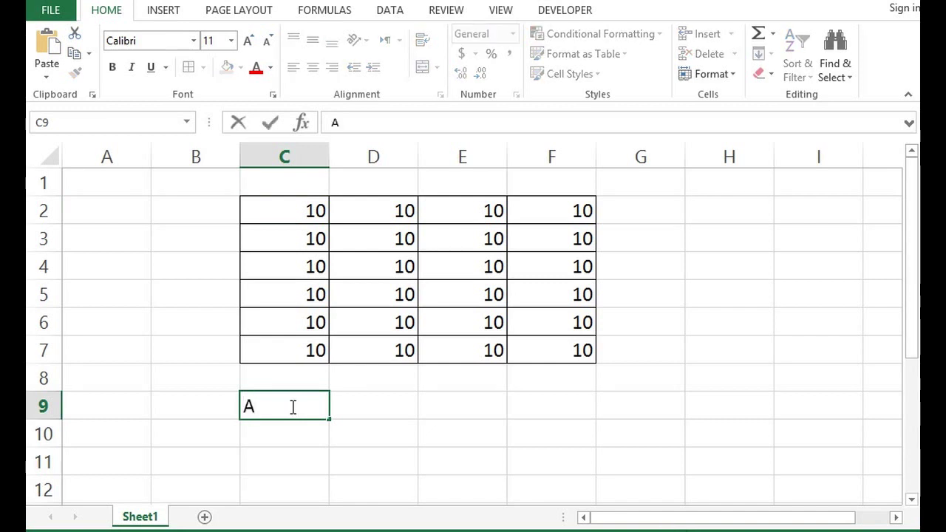
pyautogui.write('LT H B ')
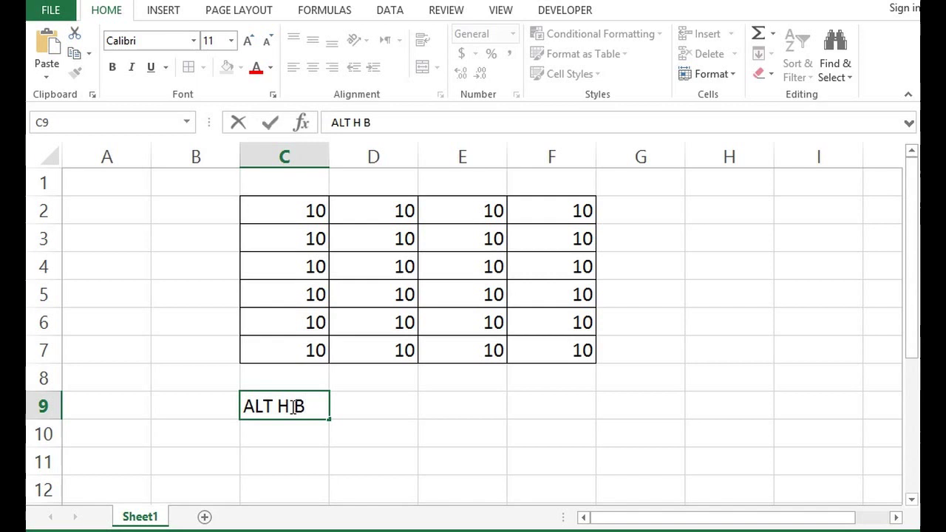
pyautogui.write('A')
pyautogui.press('Return')
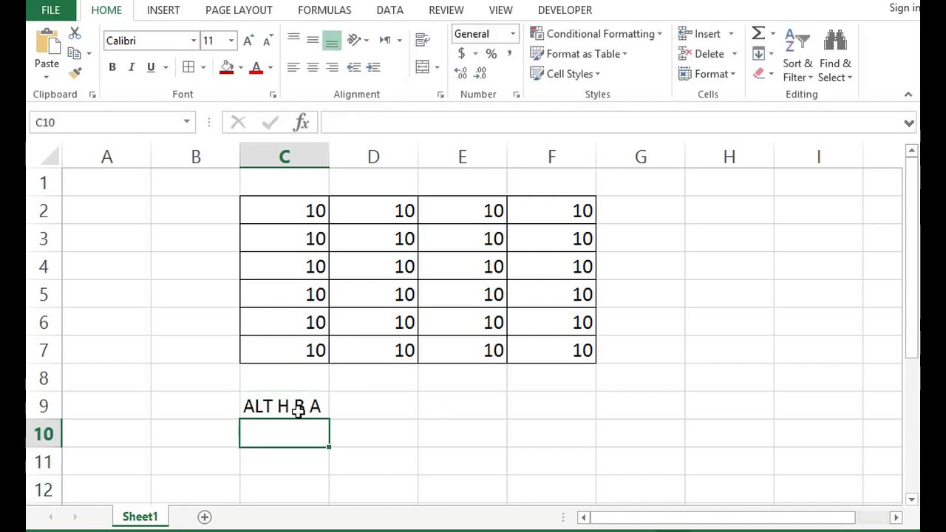
pyautogui.click(300, 407)
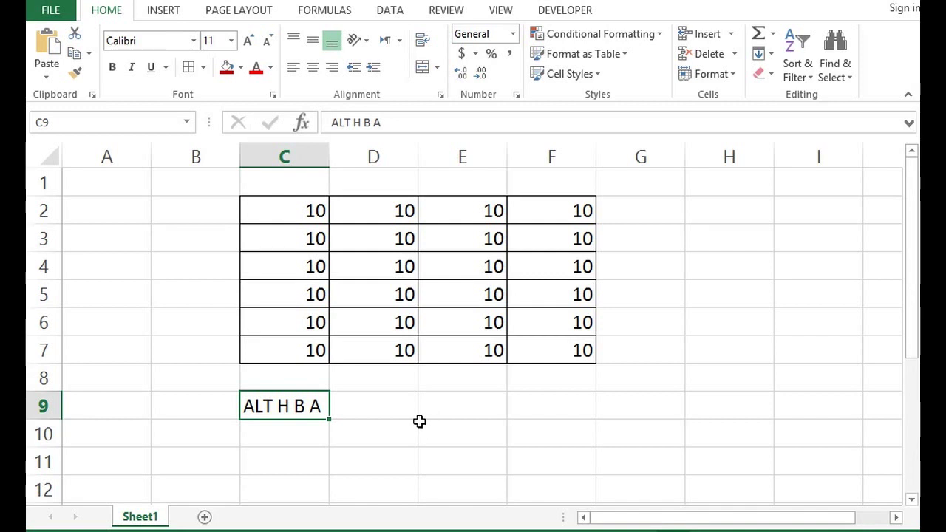
# - Left-align the numbers in the bordered table C2:F7
pyautogui.moveTo(289, 216); pyautogui.dragTo(541, 347)
pyautogui.click(430, 381)
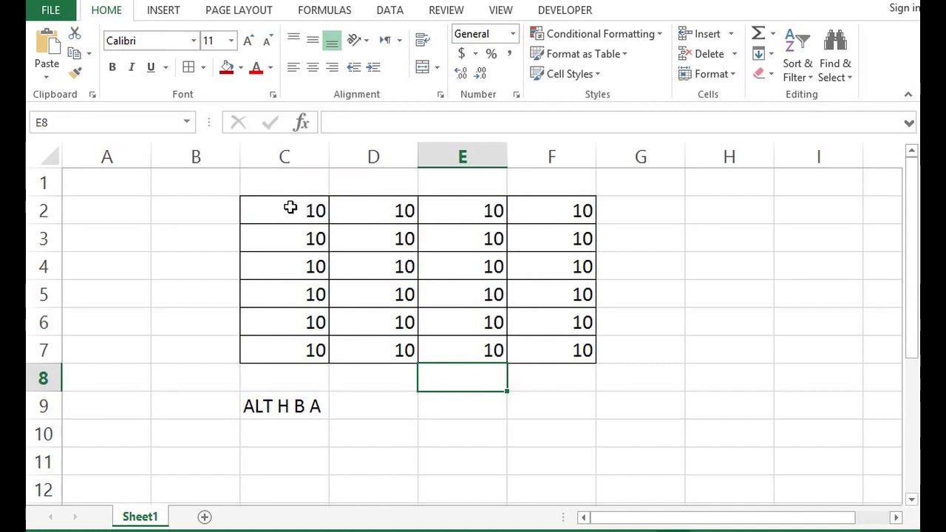
pyautogui.moveTo(289, 207); pyautogui.dragTo(563, 349)
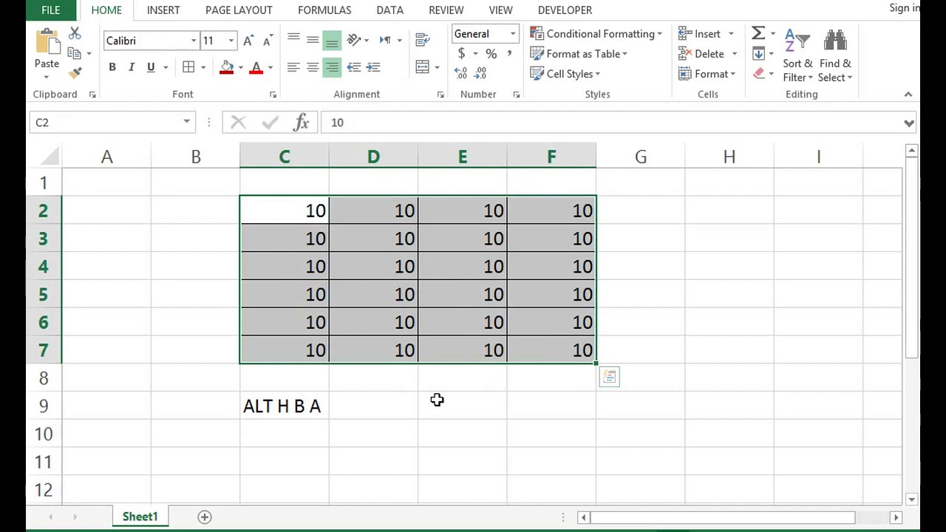
pyautogui.press('alt')
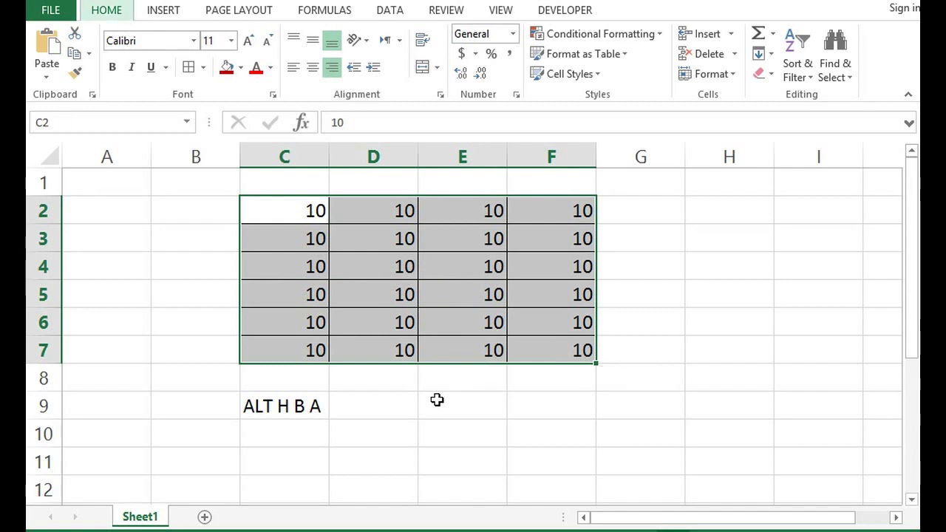
pyautogui.press('h')
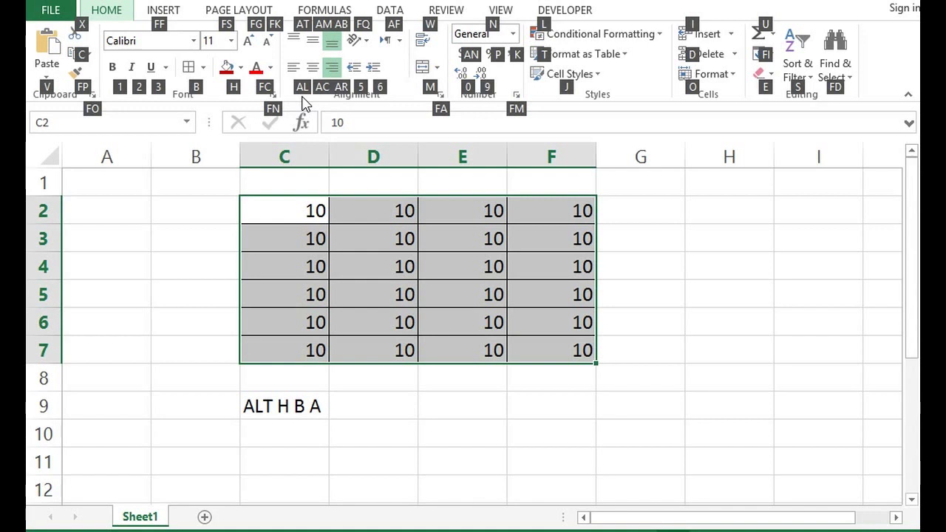
pyautogui.press('a')
pyautogui.press('l')
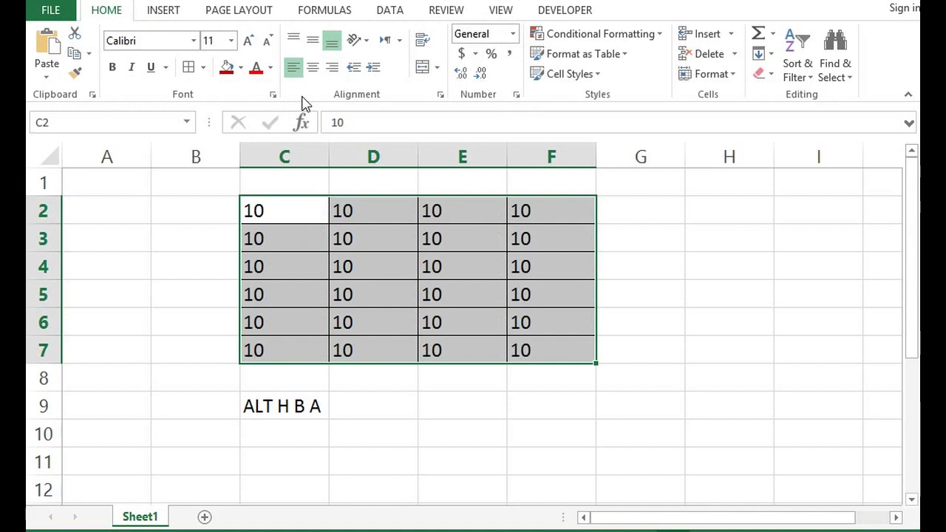
pyautogui.click(281, 215)
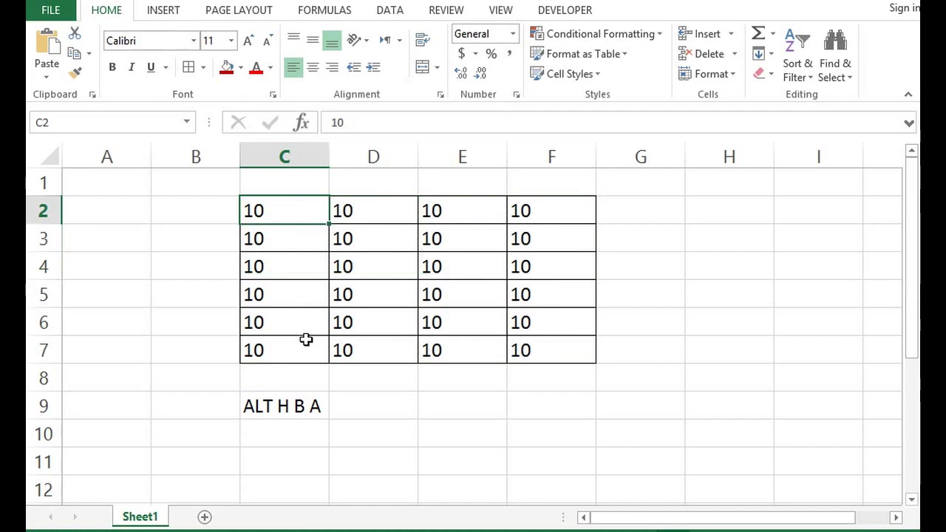
# - Enter the note "ALT H AL" in cell C11 below the first shortcut note
pyautogui.click(271, 456)
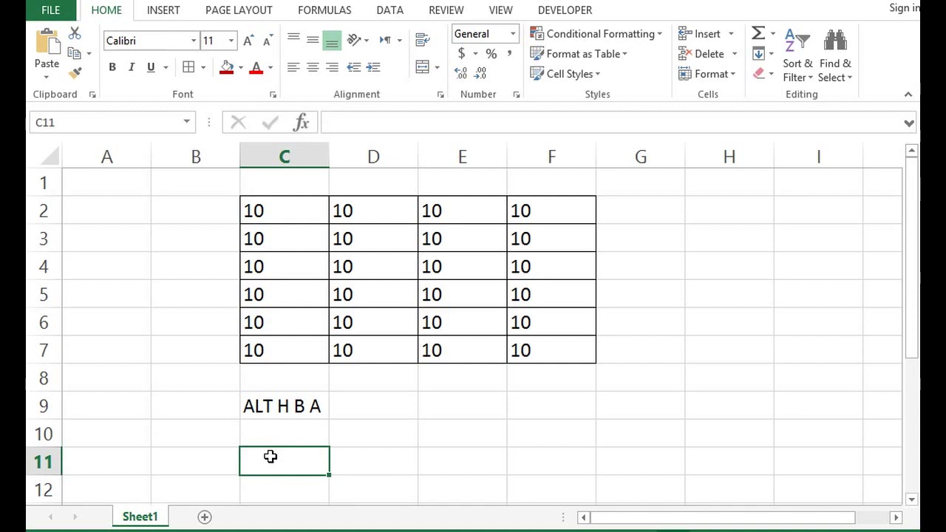
pyautogui.write('ALT')
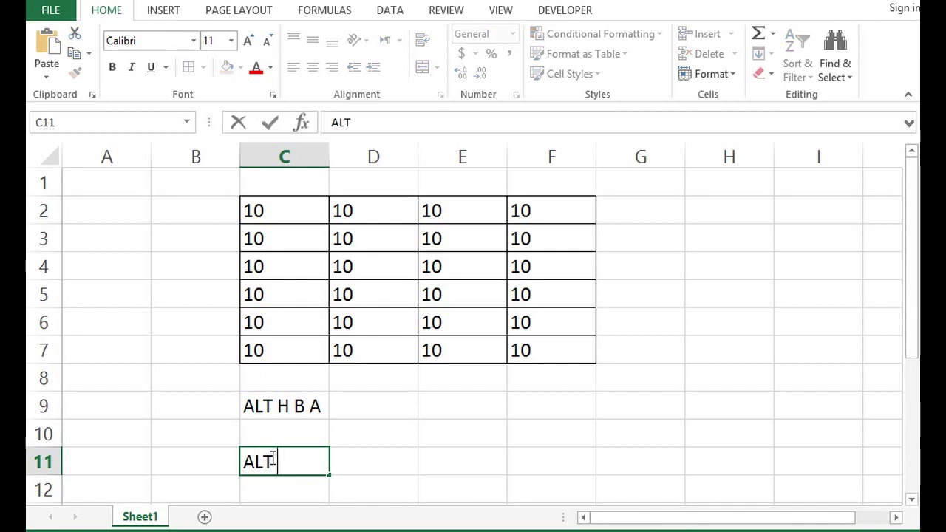
pyautogui.write(' H AL')
pyautogui.press('Return')
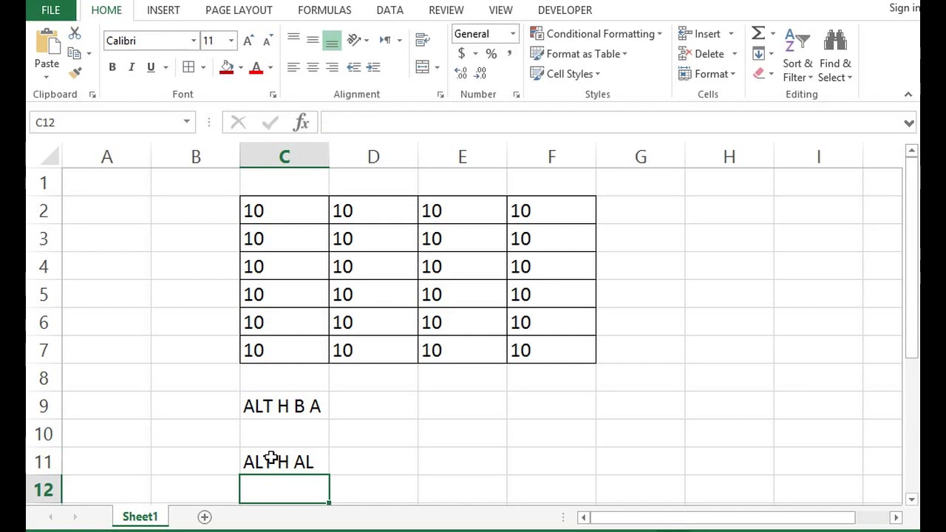
pyautogui.click(272, 408)
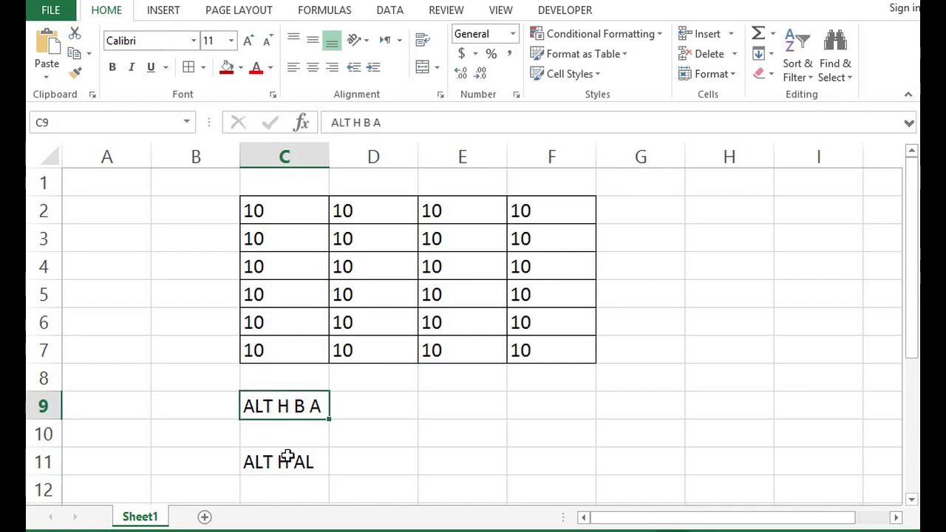
pyautogui.click(278, 459)
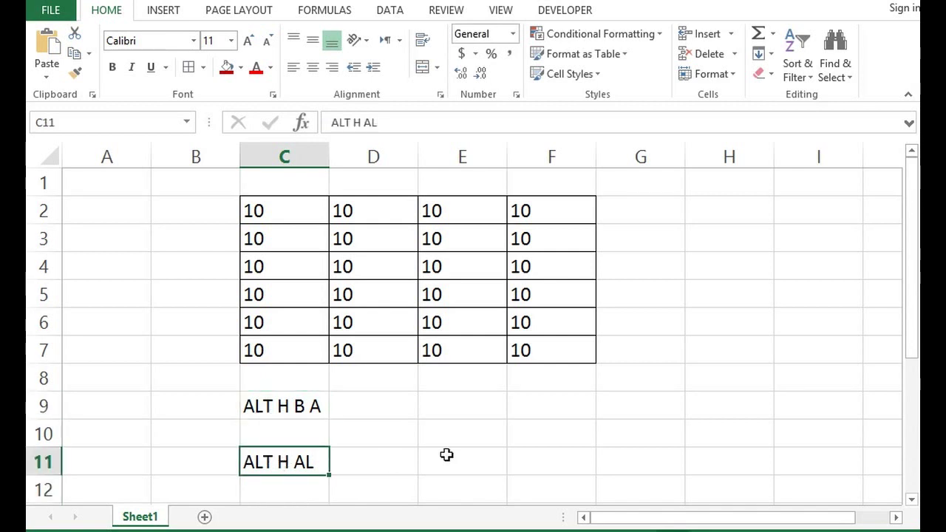